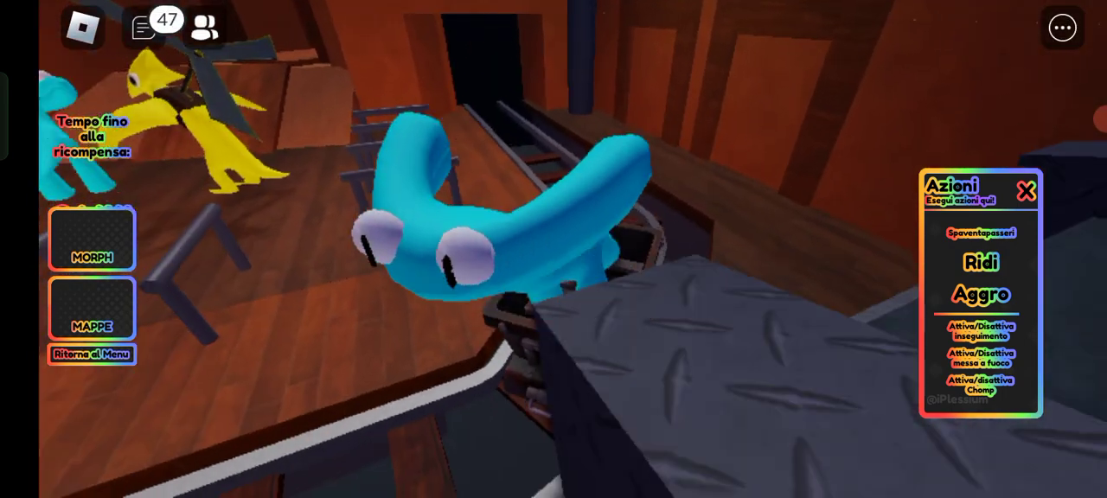
pyautogui.click(92, 308)
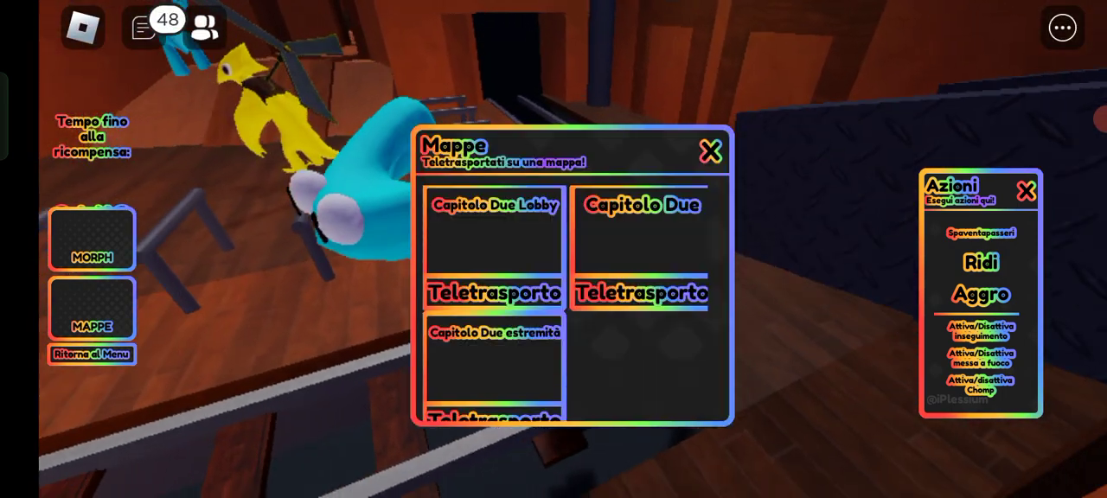
pyautogui.scroll(-5, 570, 303)
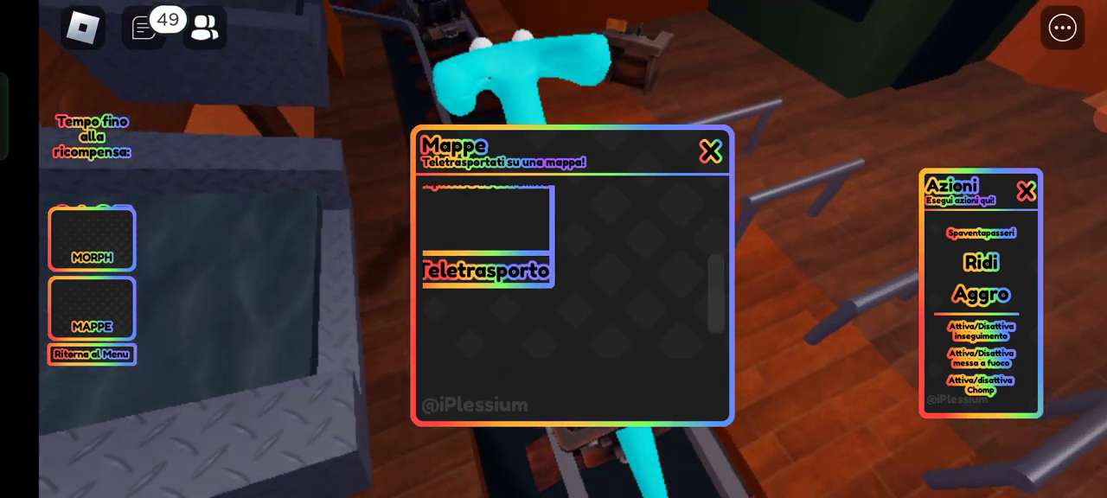
pyautogui.click(710, 152)
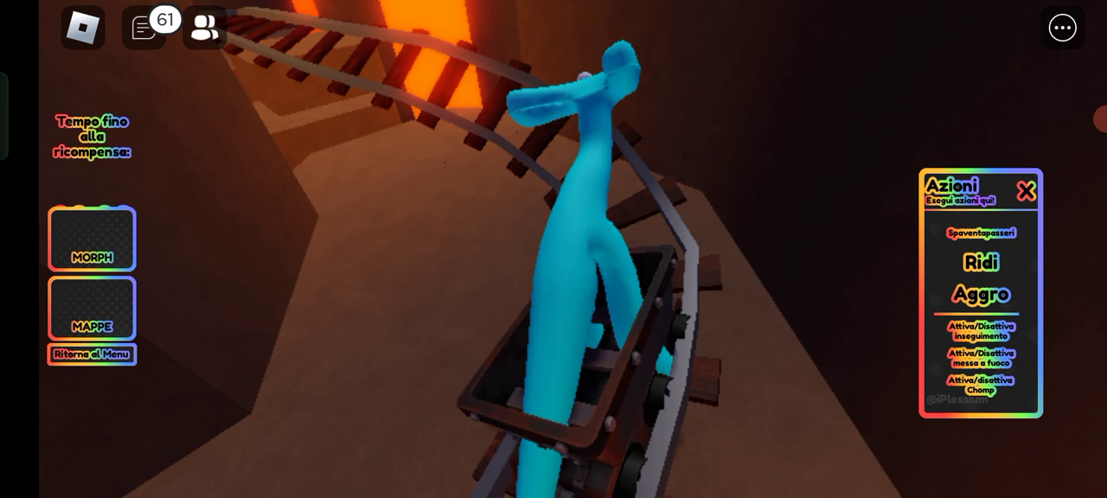
# - Bring up the in-game menu listing the server's players during the cave cart ride
pyautogui.click(83, 28)
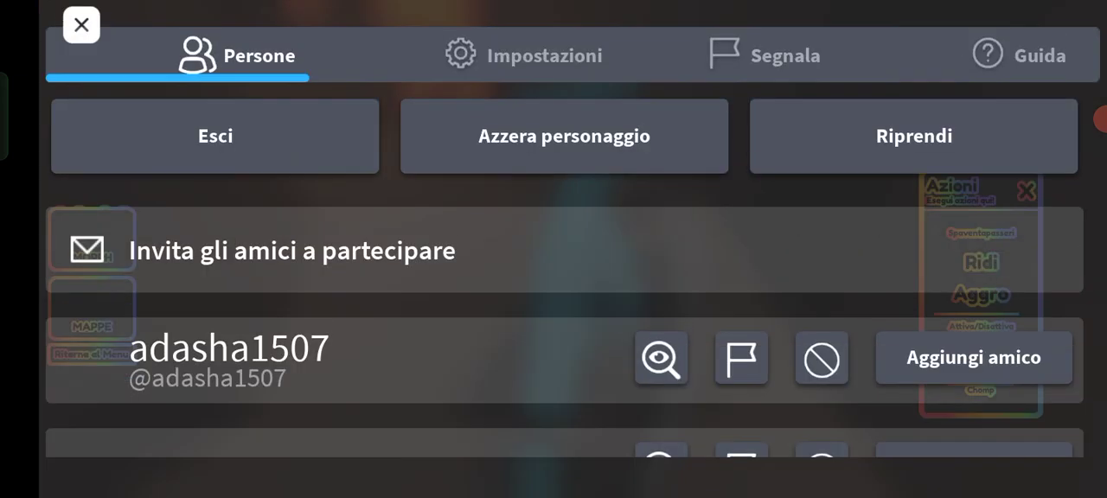
# - Reset the Cyan character with Azzera personaggio, then pull down quick settings
pyautogui.click(539, 136)
pyautogui.click(151, 237)
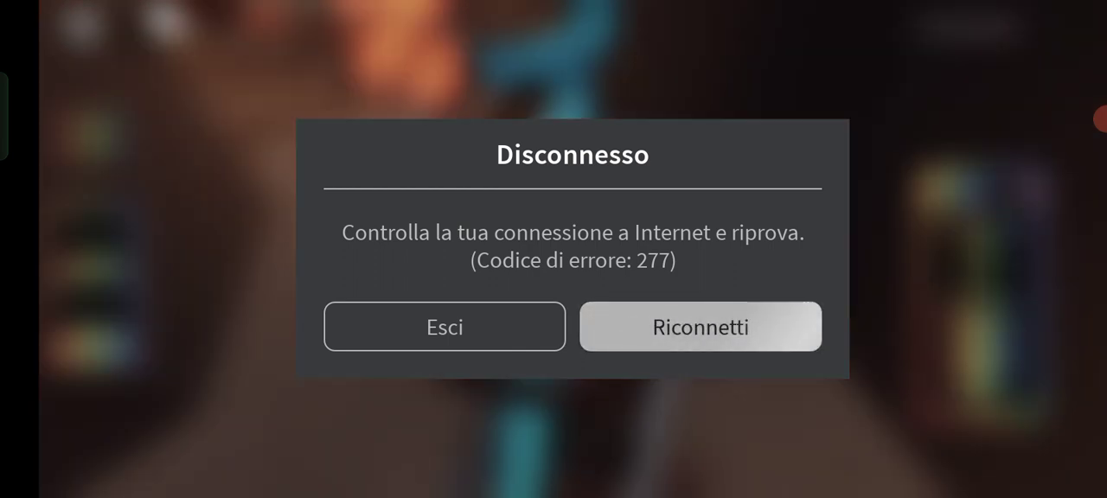
pyautogui.moveTo(554, 8); pyautogui.dragTo(554, 346)
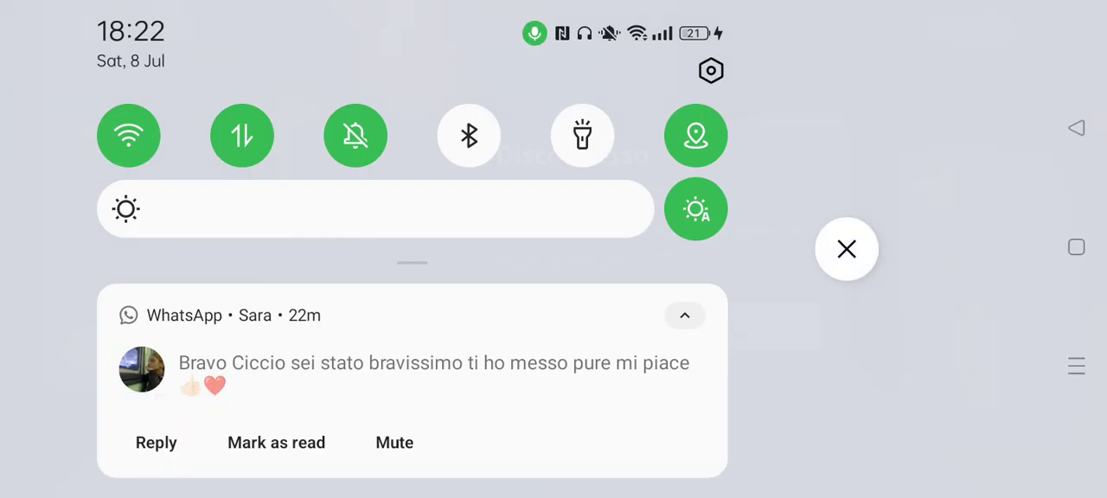
# - Switch off Wi-Fi from the quick settings panel
pyautogui.click(128, 135)
pyautogui.scroll(-3, 412, 346)
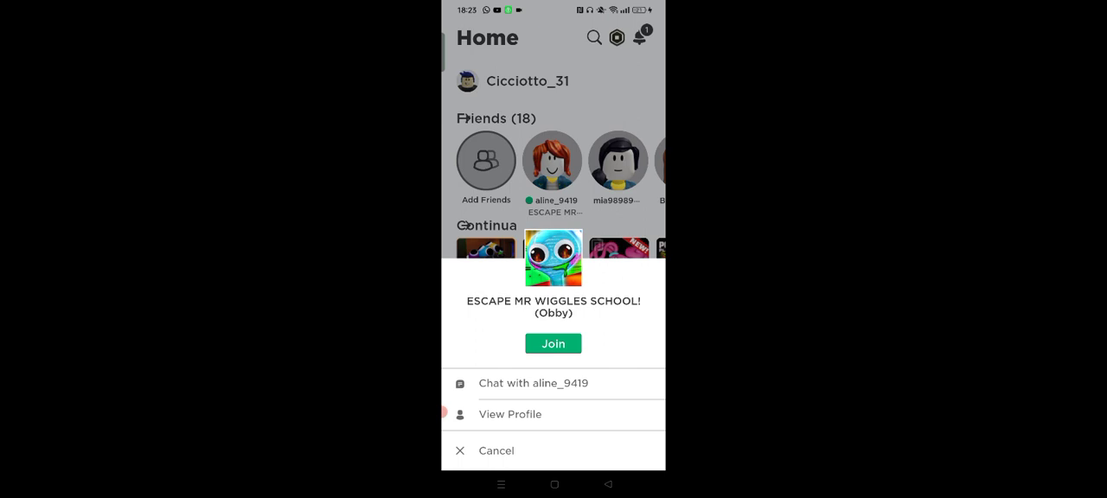
# - Join the friend's ESCAPE MR WIGGLES SCHOOL! game from its bottom sheet
pyautogui.click(554, 343)
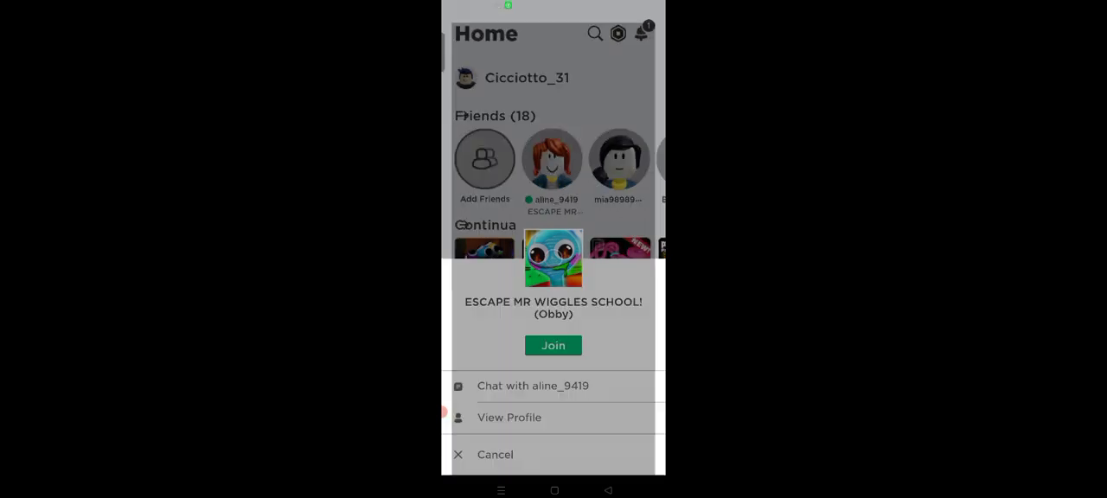